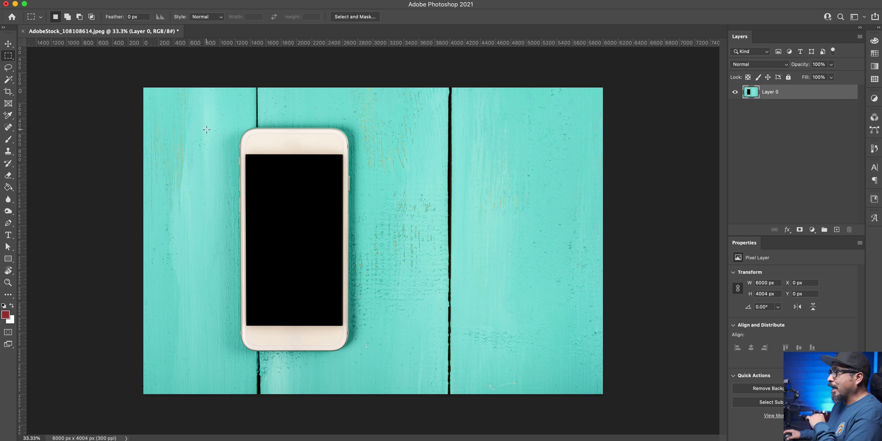
- Magic Wand-select the phone's black screen and delete it to leave transparency
click(9, 82)
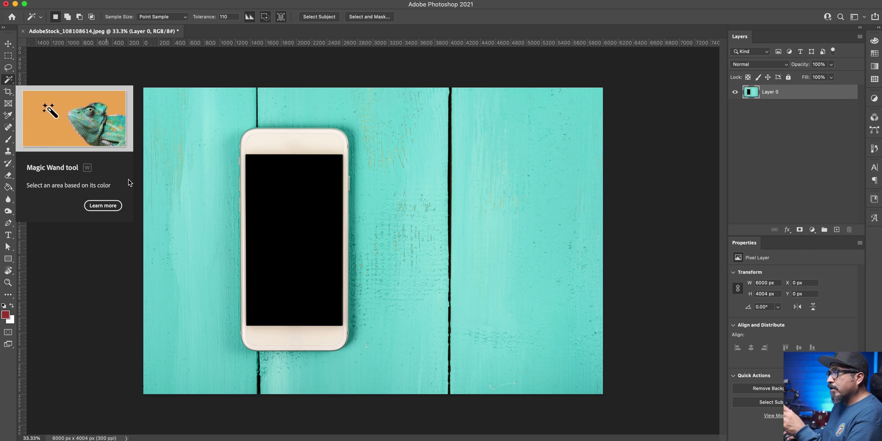
click(6, 83)
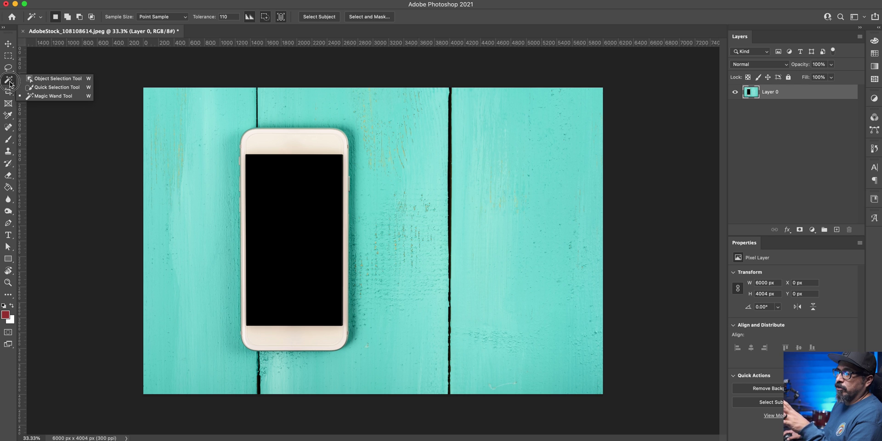
click(8, 82)
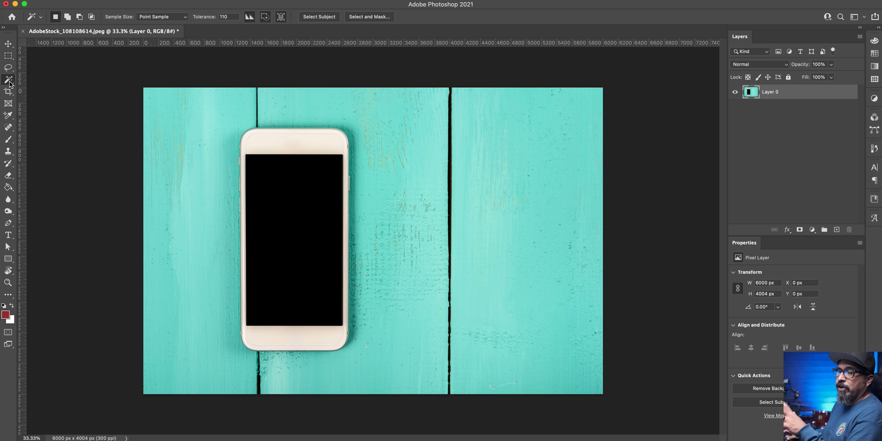
click(271, 226)
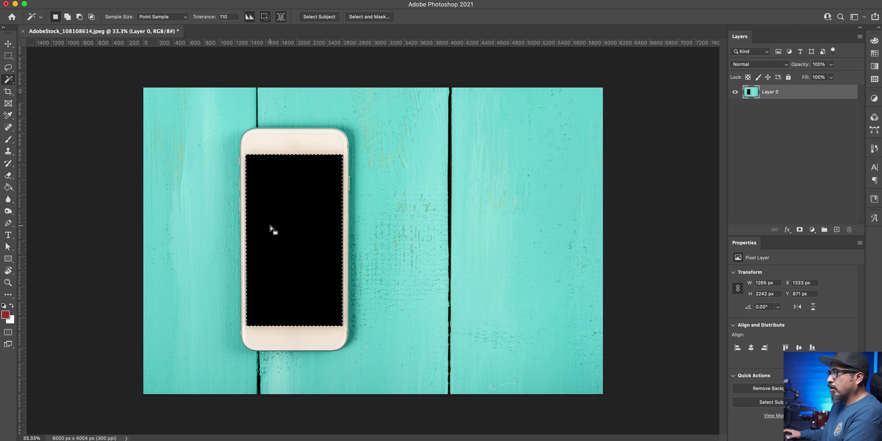
key(super+x)
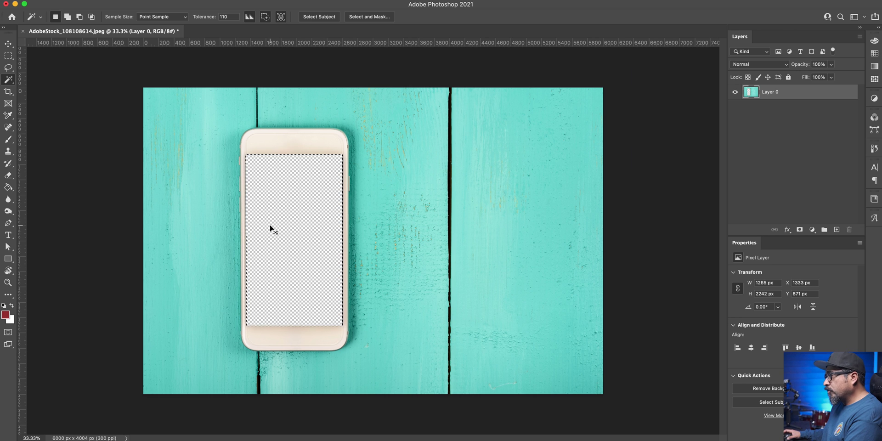
- Zoom in to catch the leftover strip at the screen's right edge, then deselect and zoom out
key(super+equal)
key(super+equal)
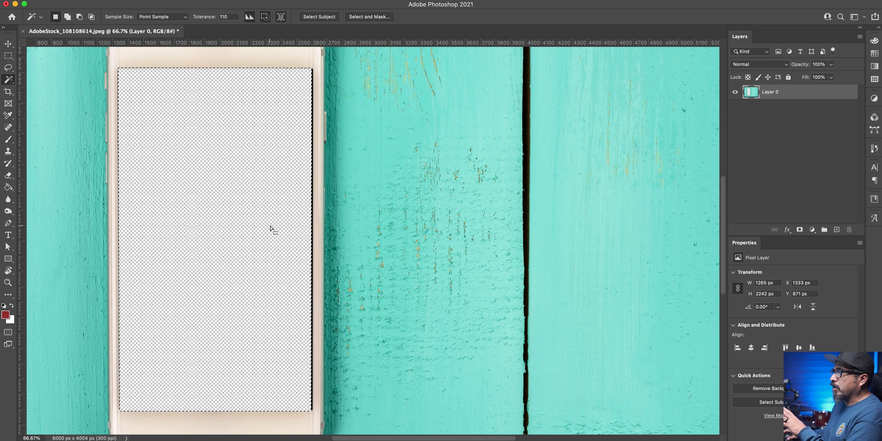
click(313, 197)
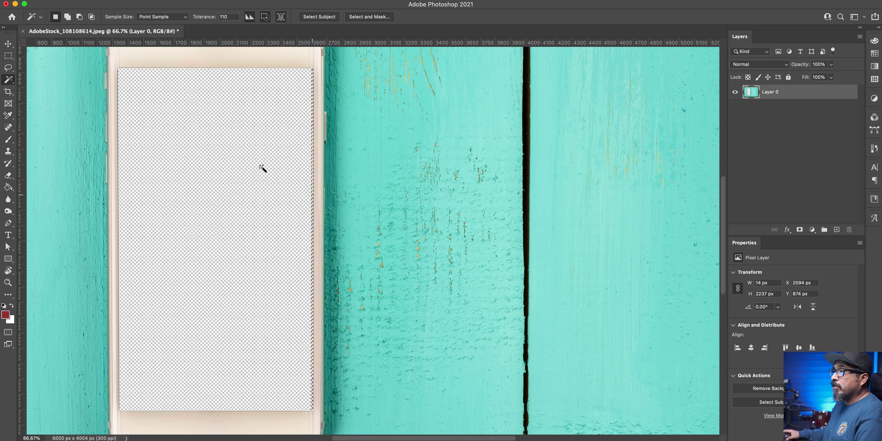
click(13, 58)
click(57, 85)
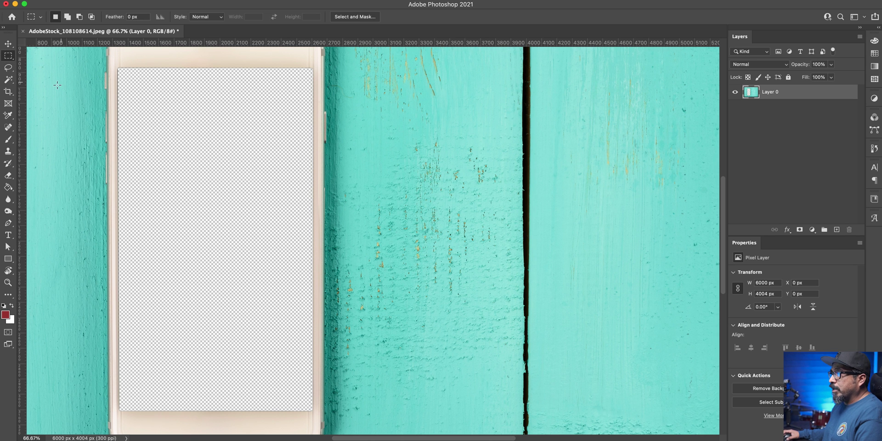
key(ctrl+minus)
key(ctrl+minus)
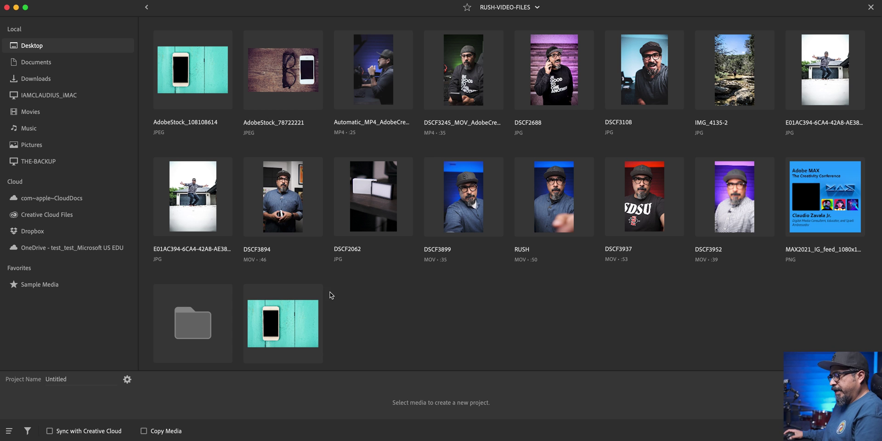
- Select the PHONE-SCREEN image and the RUSH video clip in the media browser
click(273, 314)
scroll(388, 319, down, 2)
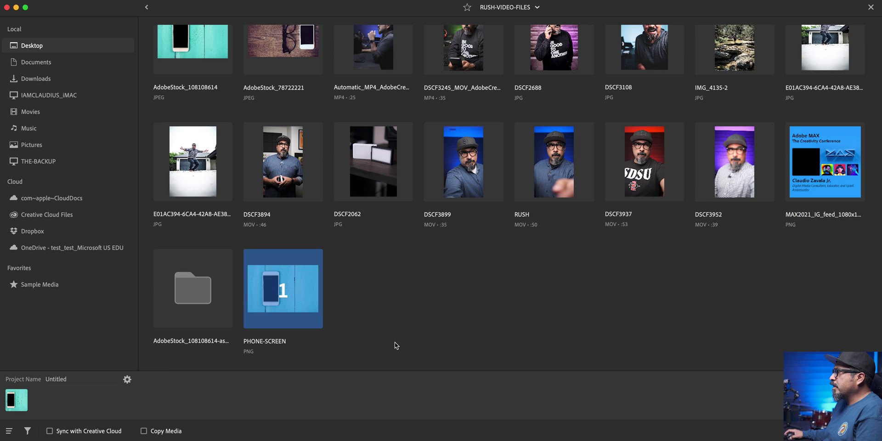
click(562, 179)
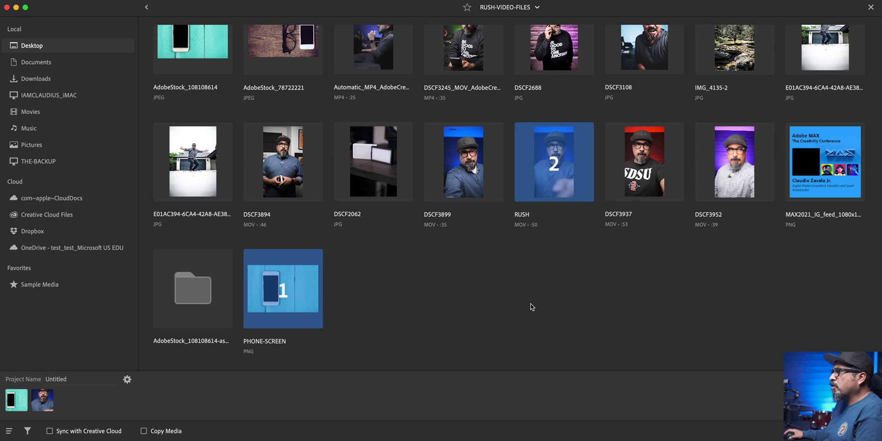
scroll(529, 307, up, 2)
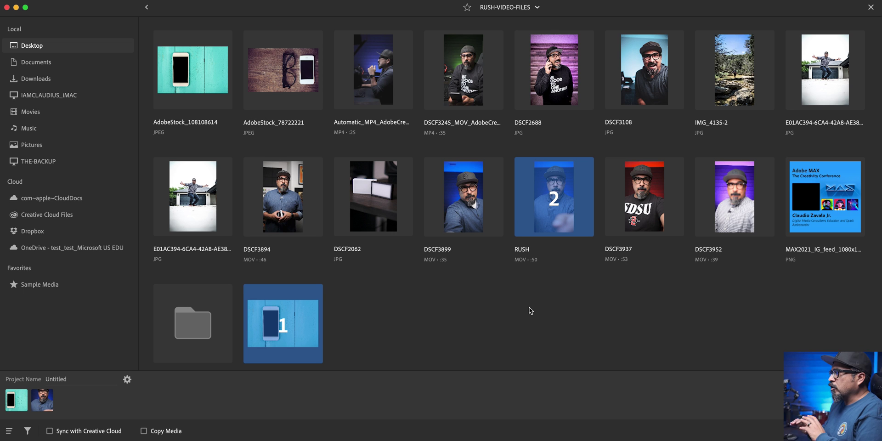
- Name the project SCREEN-EFFECT and create it
click(55, 379)
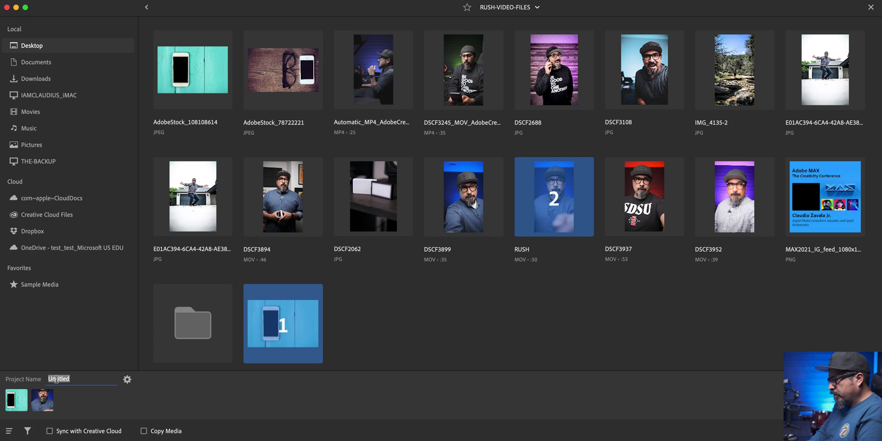
text(SCR)
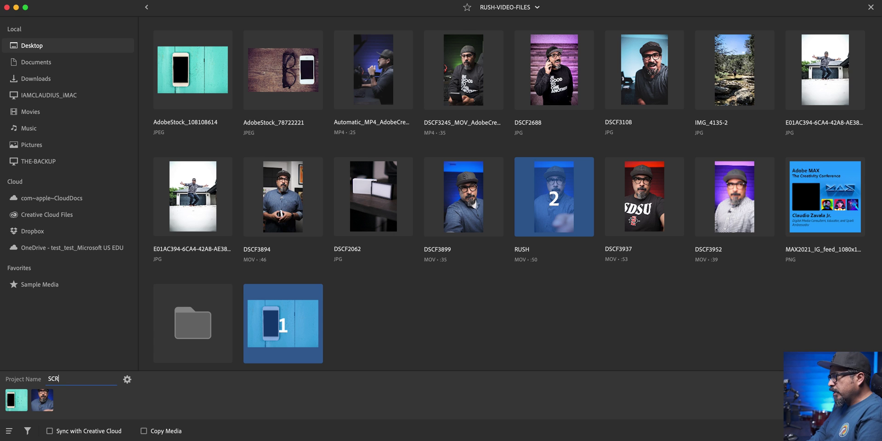
text(EEN-EFFECT)
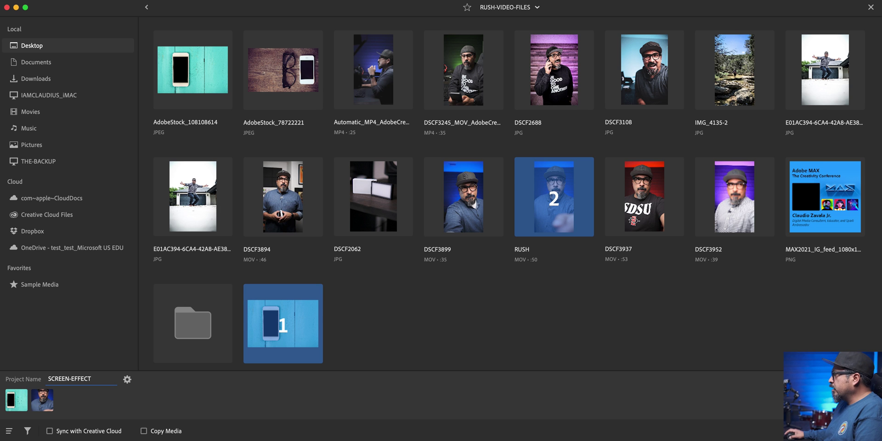
key(Return)
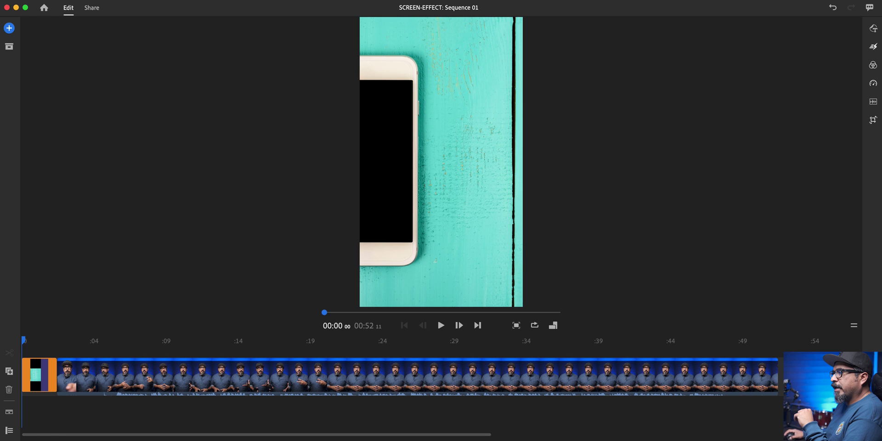
- Move the phone image onto a track above the talking-head video, starting at the beginning
click(8, 432)
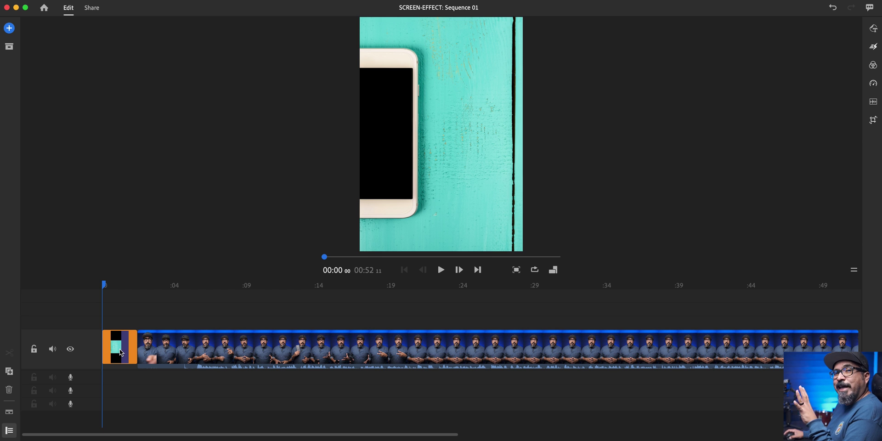
drag(122, 352, 124, 322)
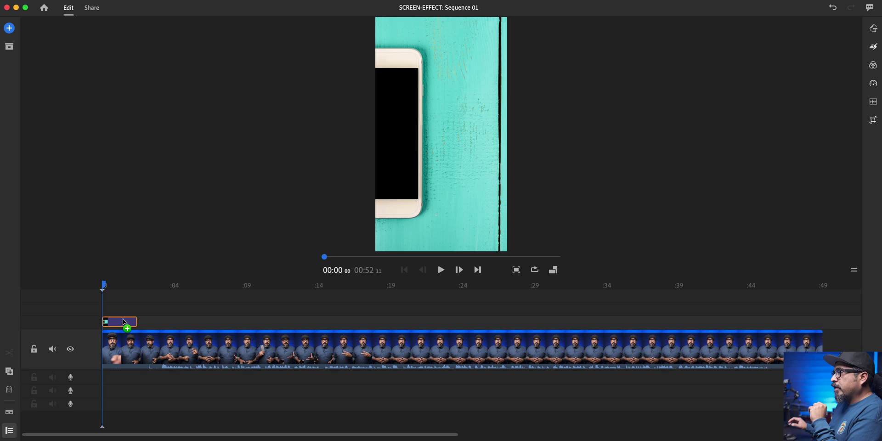
drag(124, 322, 139, 321)
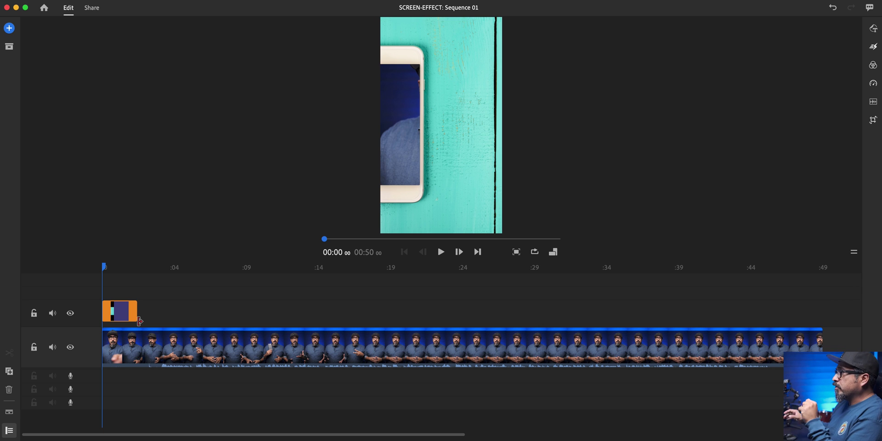
- Set the aspect ratio to 1:1 and stretch the phone image across the clip
click(557, 254)
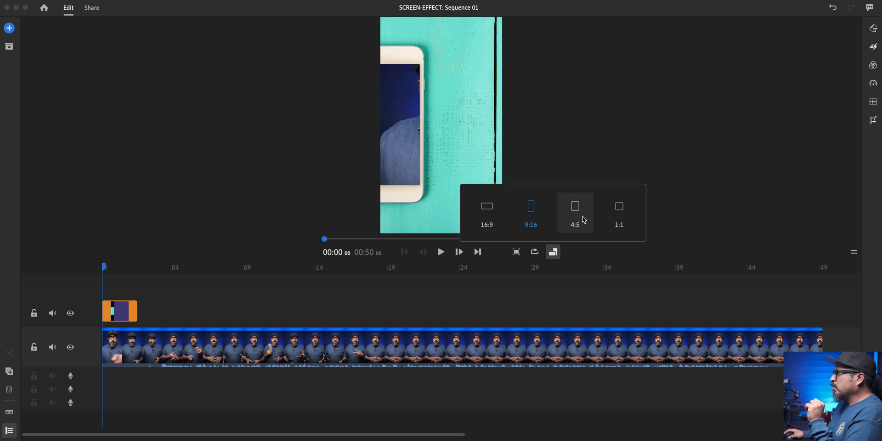
click(615, 212)
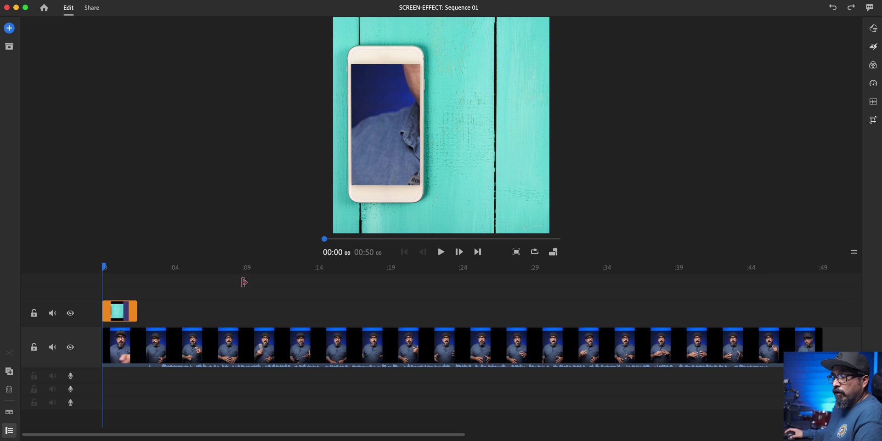
drag(133, 307, 786, 313)
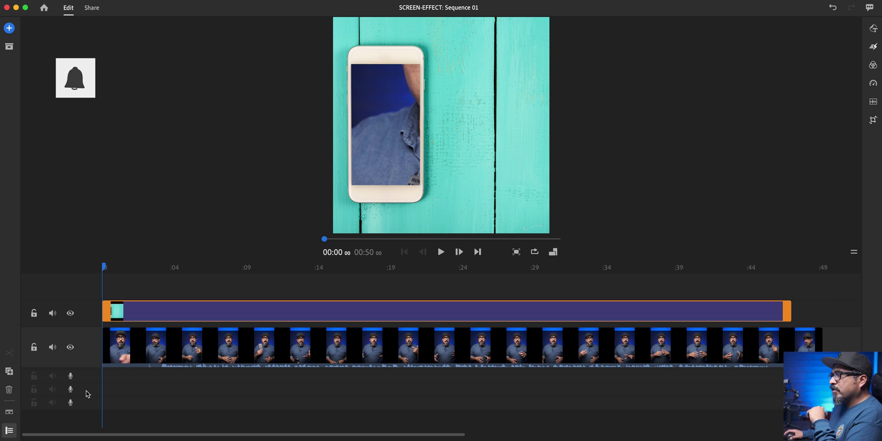
- Split off the talking-head clip's opening at 00:04, trim the overlay to match, and delete it
click(128, 350)
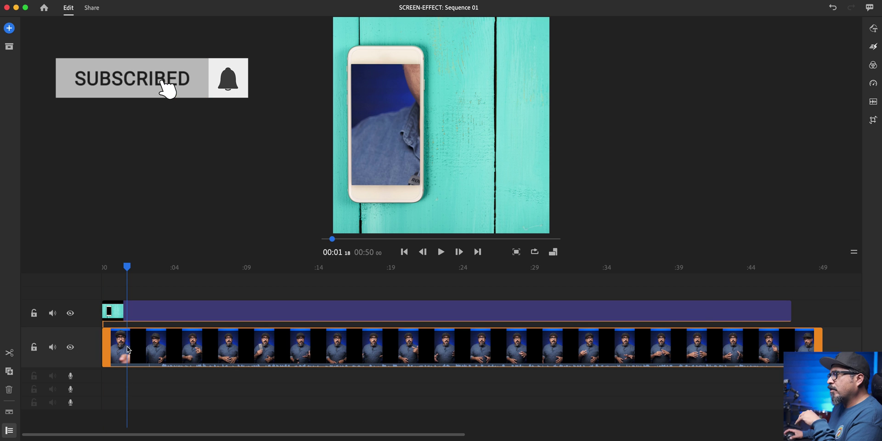
click(13, 415)
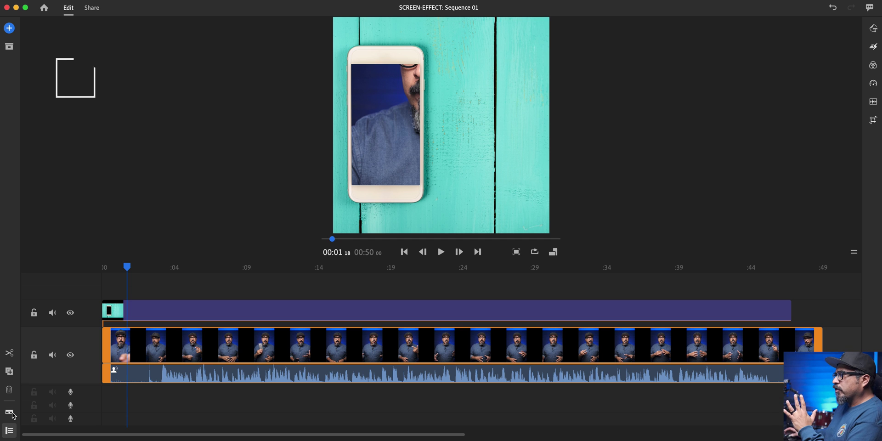
drag(127, 273, 159, 294)
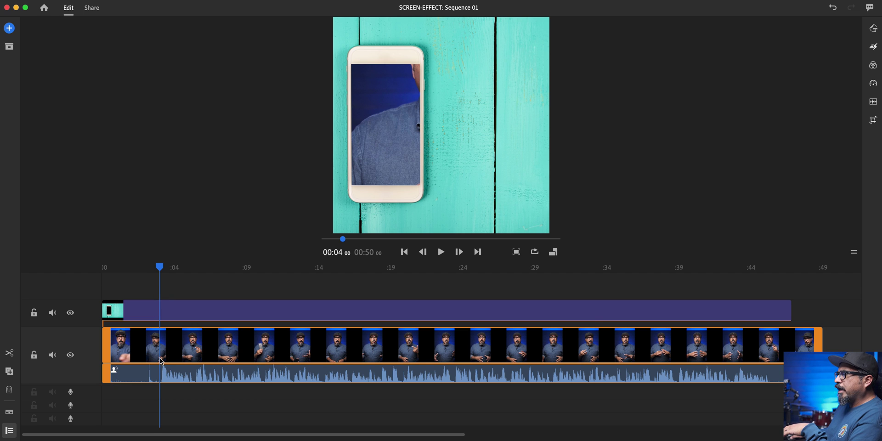
click(9, 353)
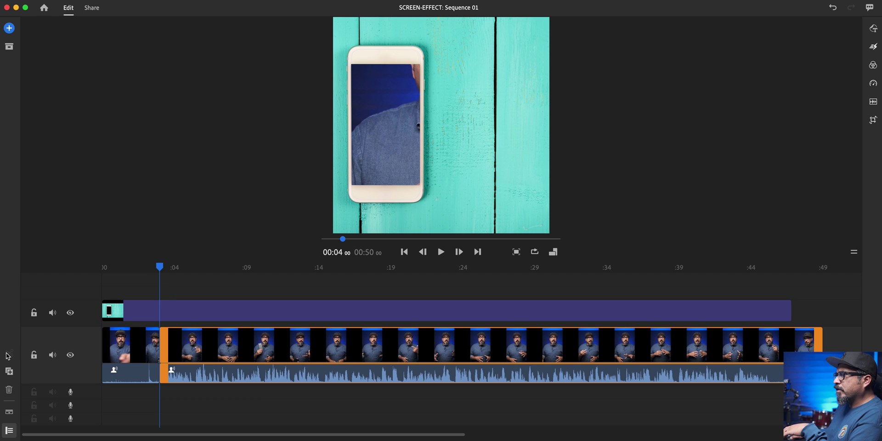
click(146, 352)
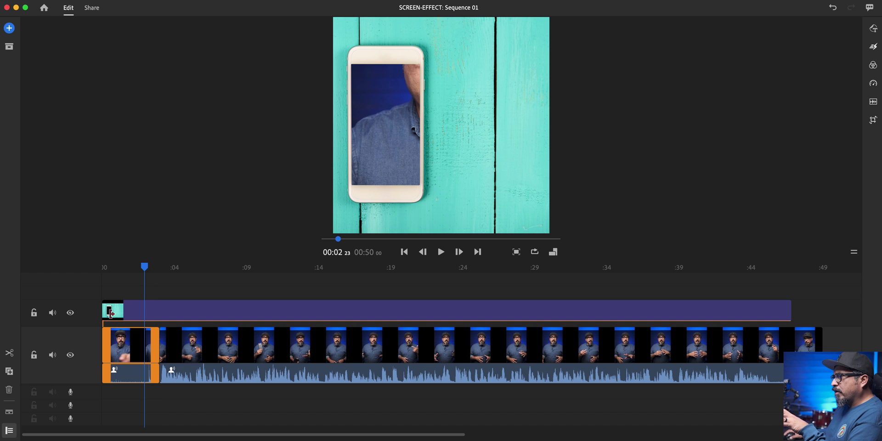
drag(103, 313, 168, 313)
click(125, 365)
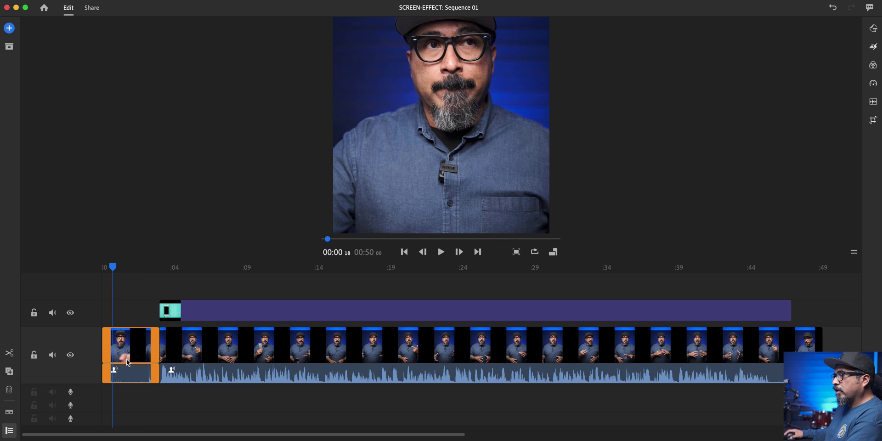
key(Delete)
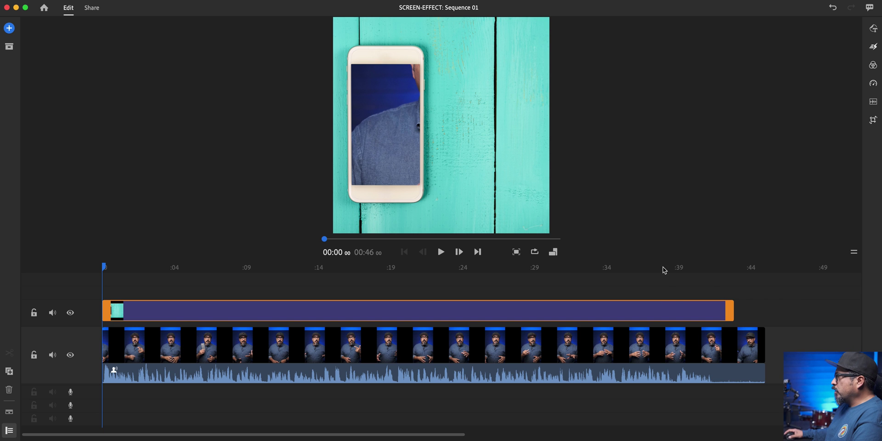
- Split the clip at 00:42, trim the overlay's end to match, and delete the leftover tail
drag(662, 268, 716, 288)
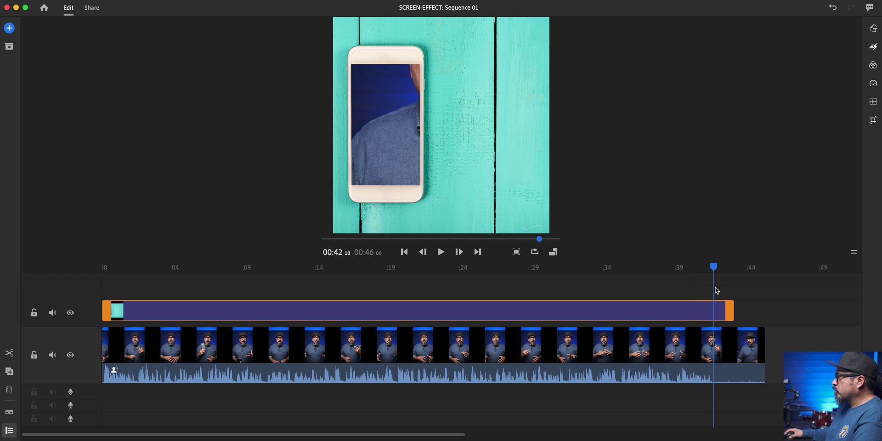
click(713, 355)
key(super+k)
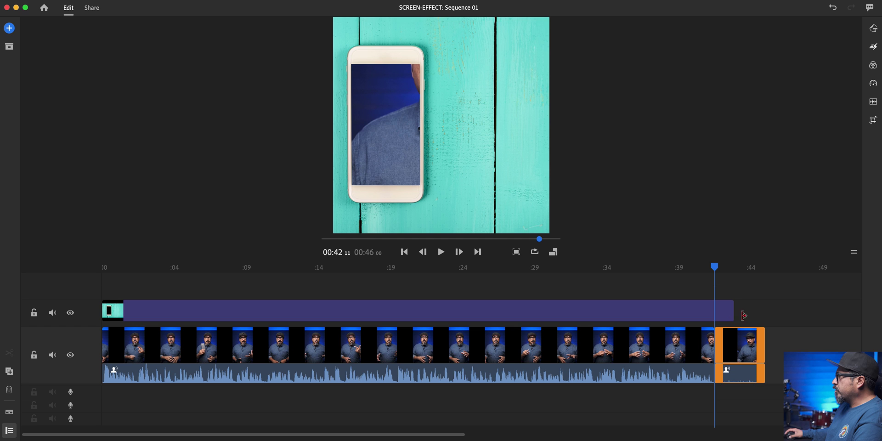
drag(732, 314, 716, 315)
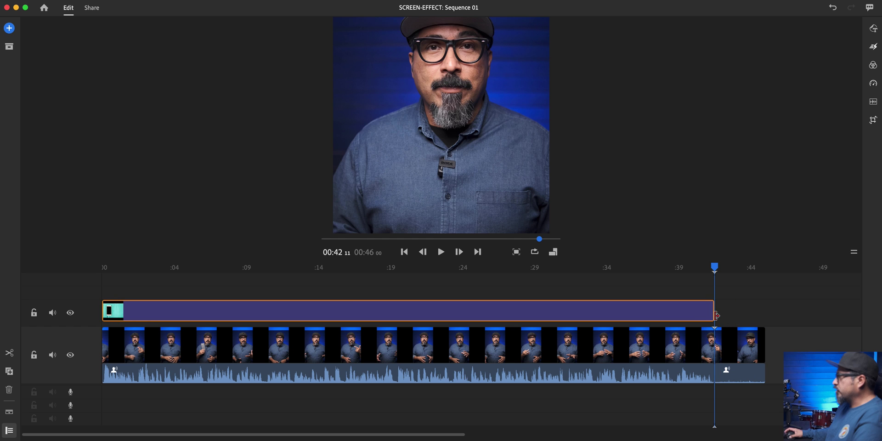
click(735, 348)
key(Delete)
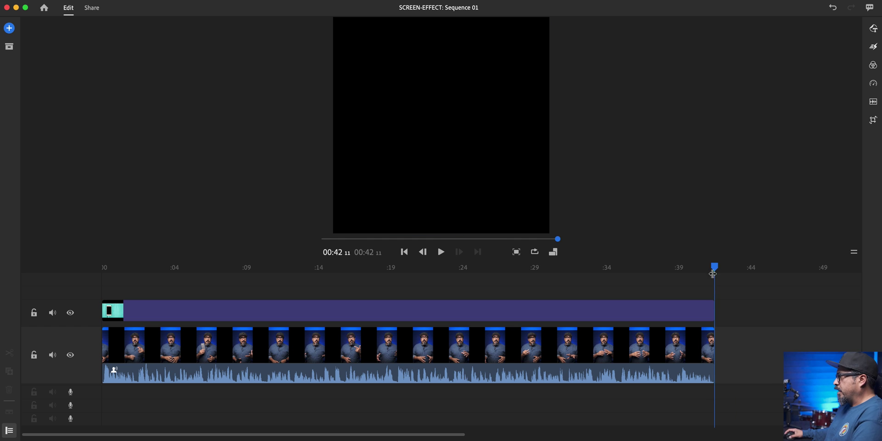
drag(684, 278, 125, 310)
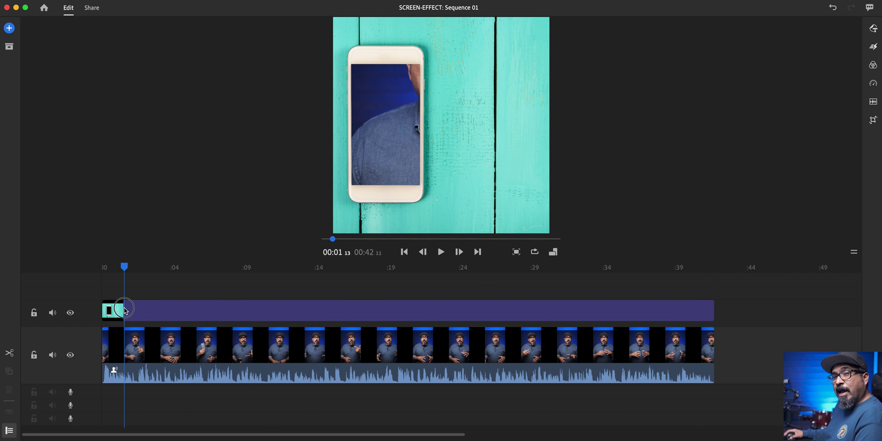
- Select the talking-head clip and shrink it in the Crop & Rotate settings
click(125, 310)
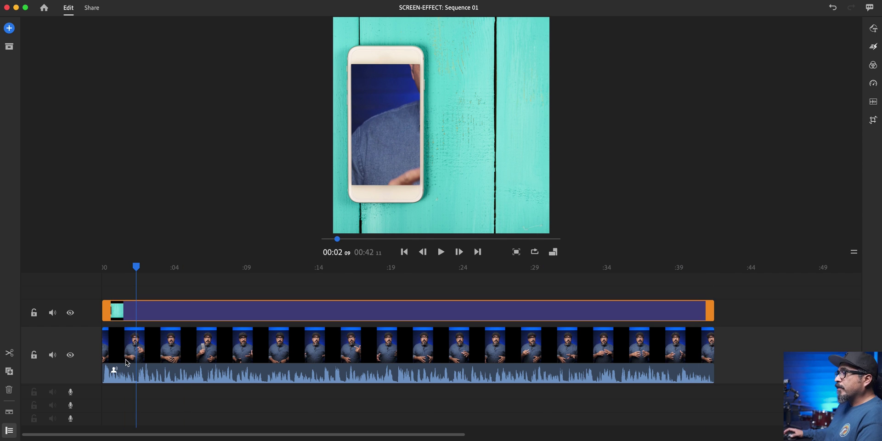
click(128, 363)
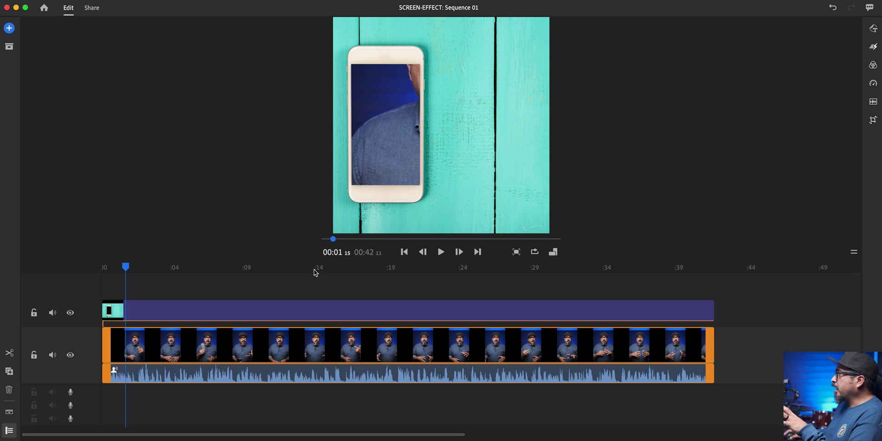
click(873, 121)
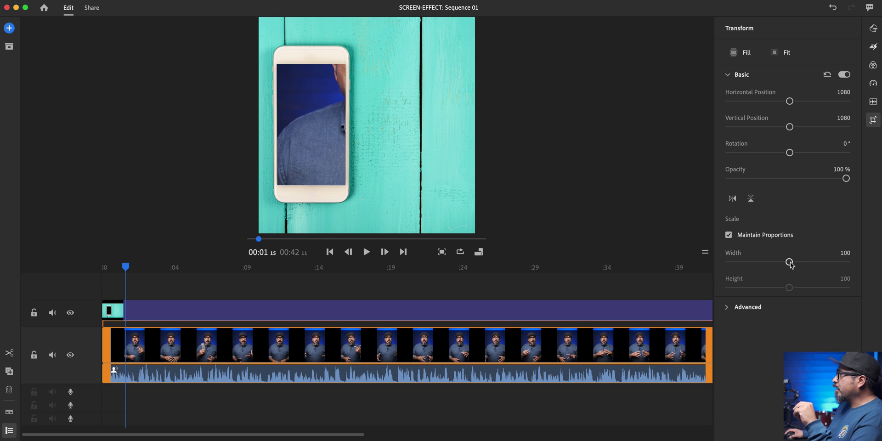
drag(791, 265, 755, 285)
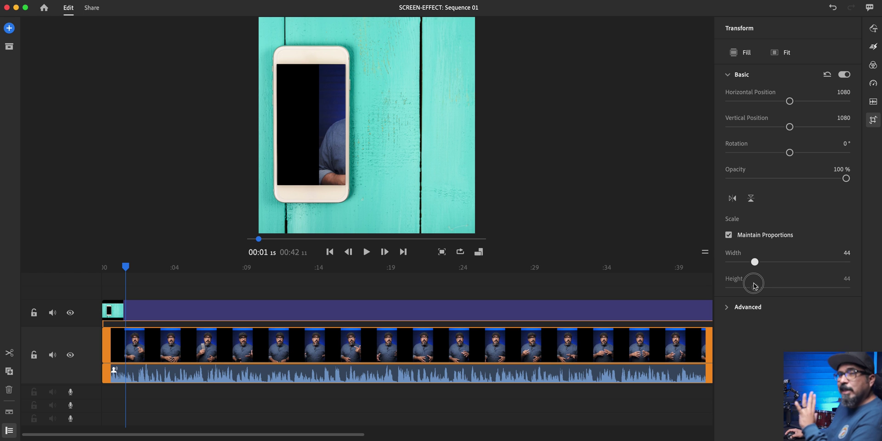
drag(754, 286, 755, 286)
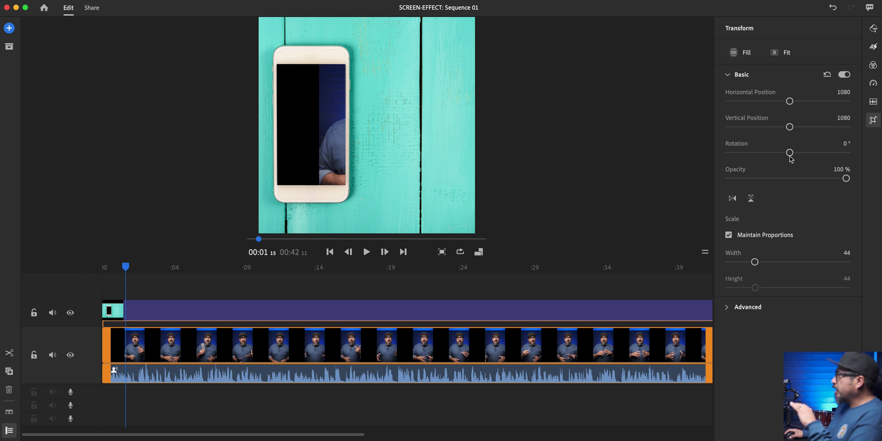
- Fit the video in the phone screen at width 37, position 536, 1029, and mute its audio
drag(790, 102, 773, 121)
drag(754, 262, 746, 273)
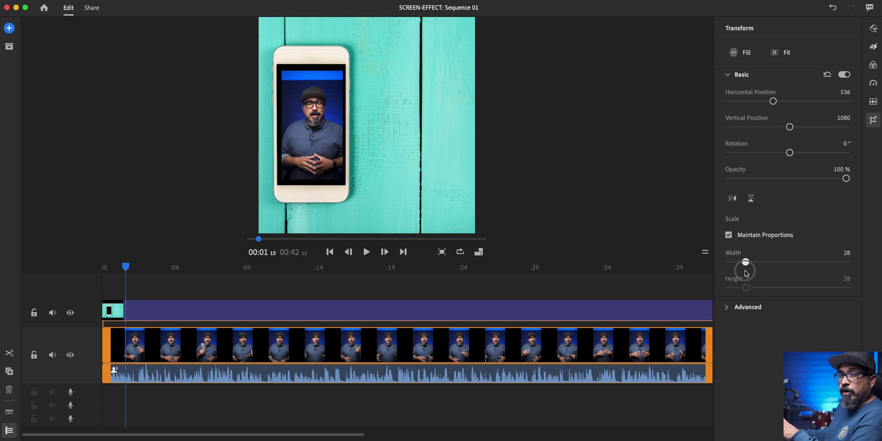
drag(746, 273, 746, 272)
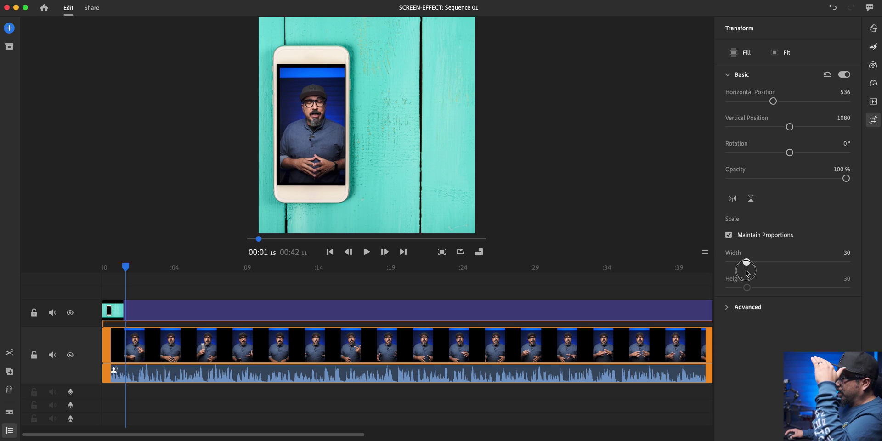
drag(746, 273, 750, 273)
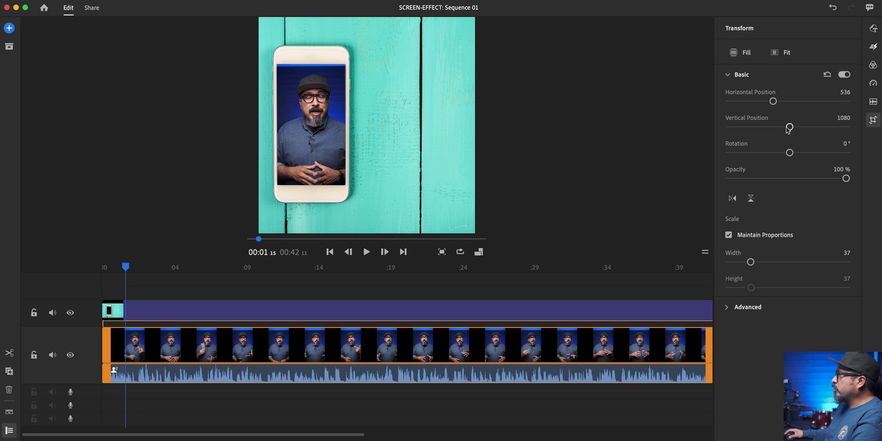
drag(787, 128, 786, 130)
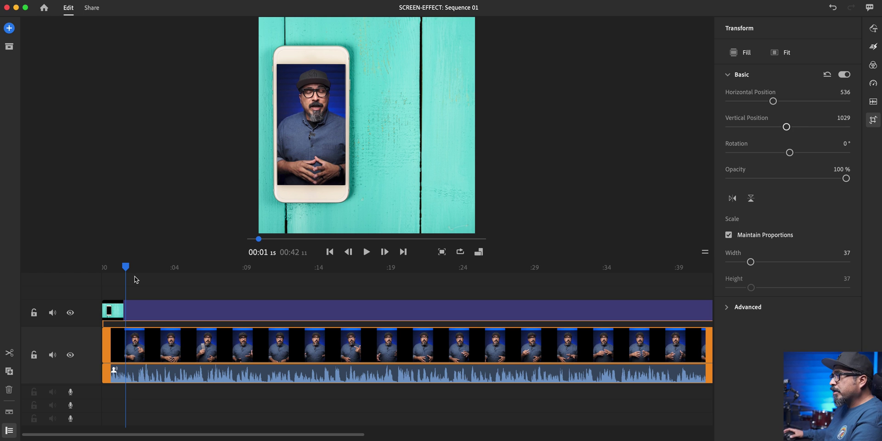
click(52, 355)
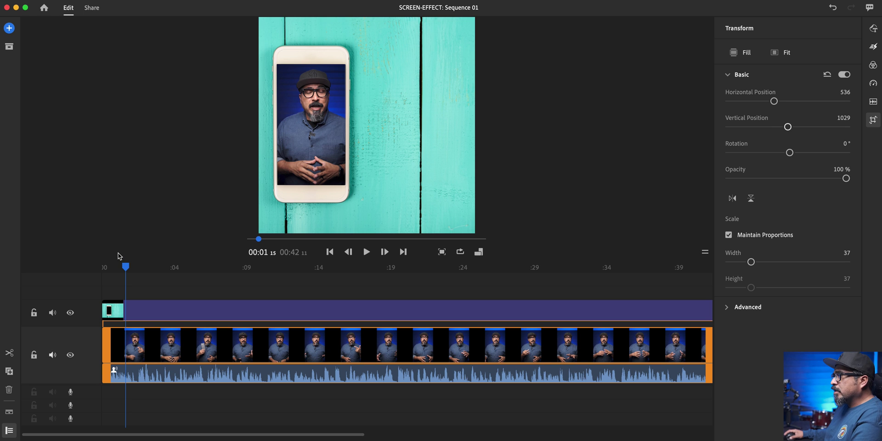
- Play back the phone-screen composite and stop at 00:18
key(space)
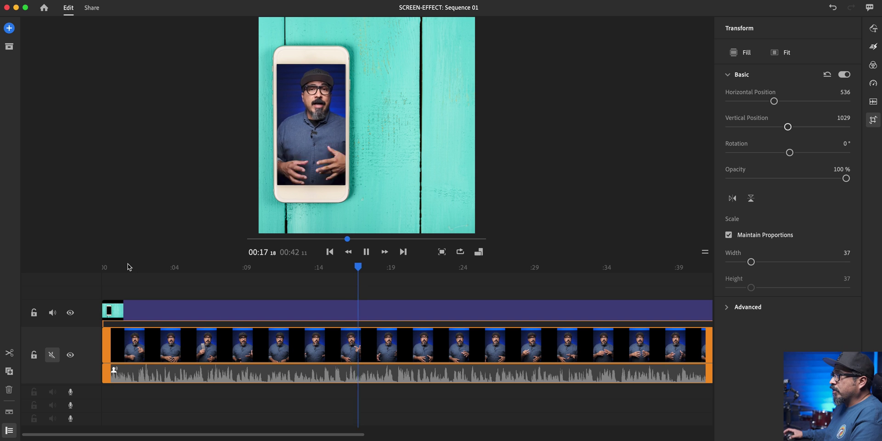
click(375, 270)
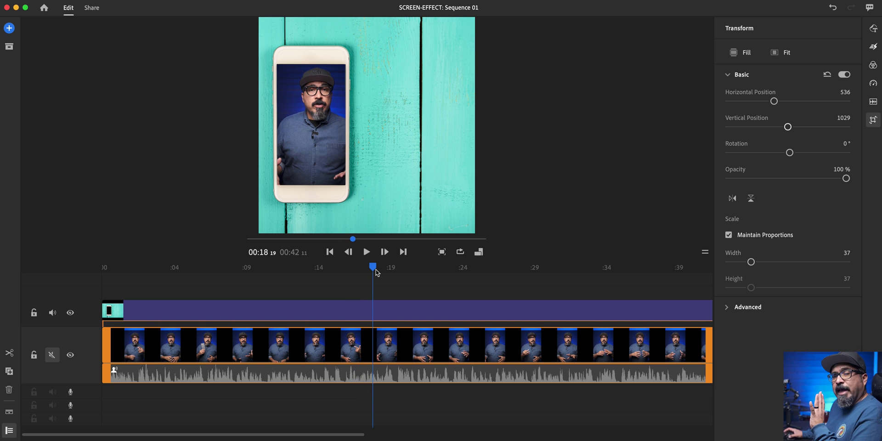